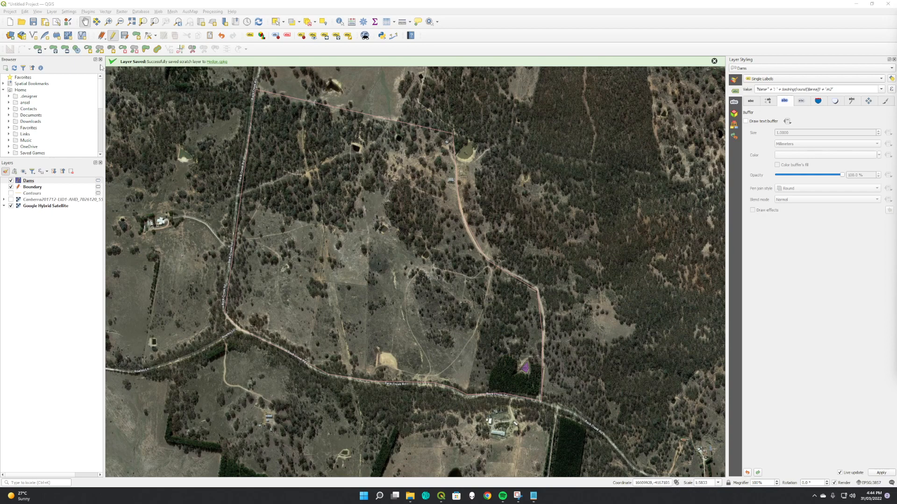
Create a temporary scratch layer named Plants with MultiLine geometry.
click(56, 36)
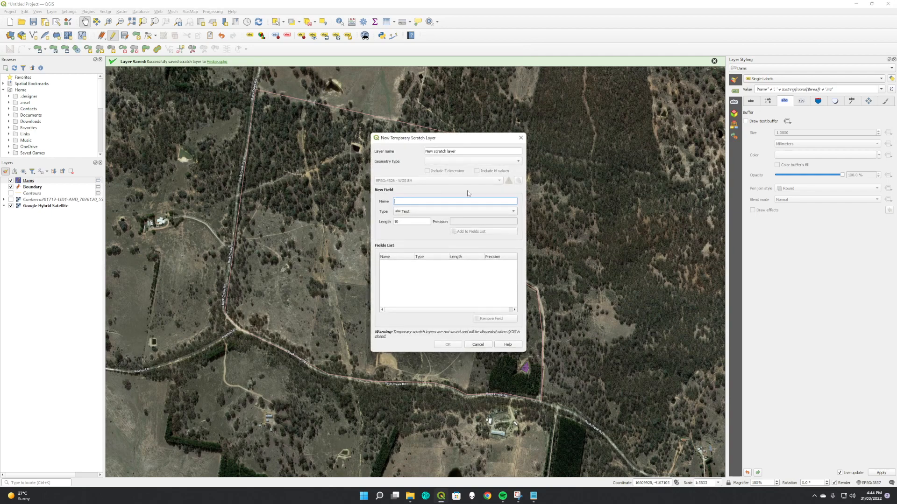
text(Plants)
click(467, 161)
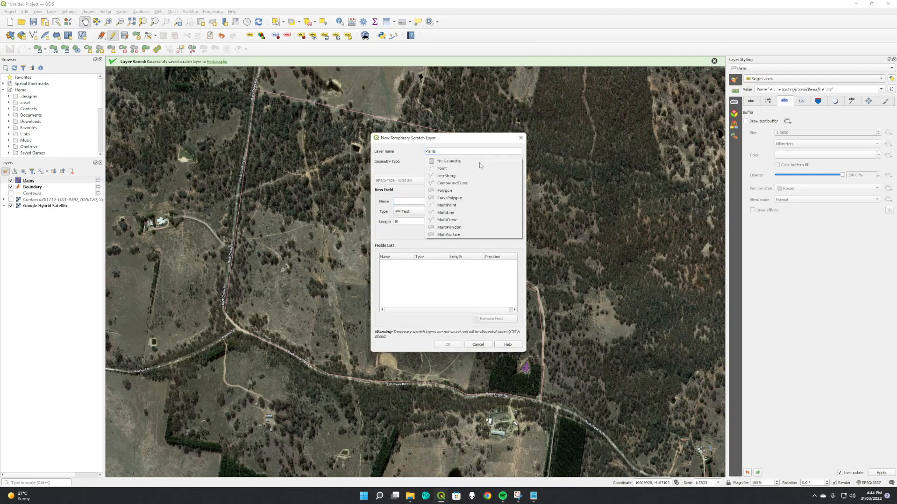
click(465, 213)
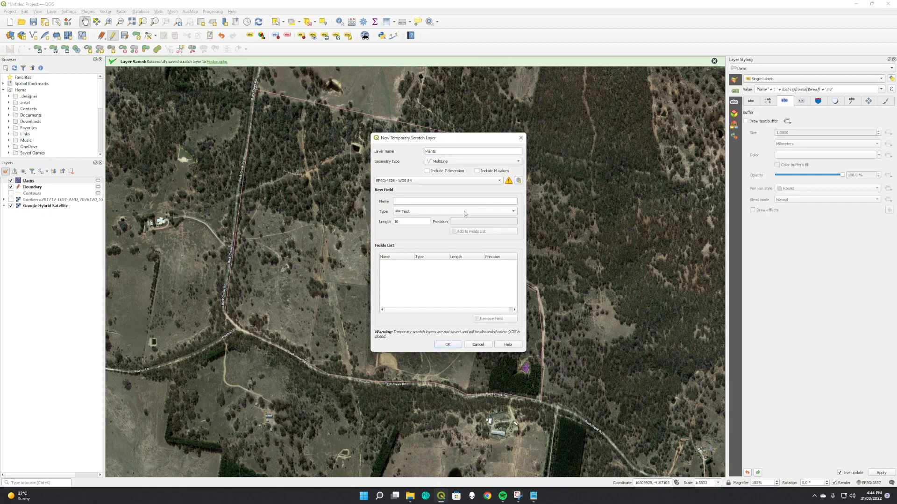
click(447, 344)
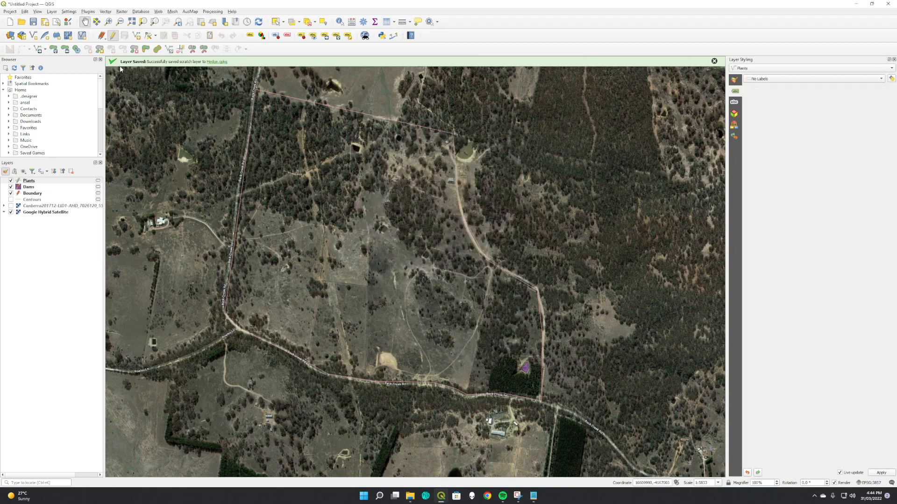
Digitize a line in the Plants layer just inside the property's western and southern boundaries, from the north-west corner to the south-east corner.
click(136, 36)
click(256, 91)
click(232, 313)
click(328, 363)
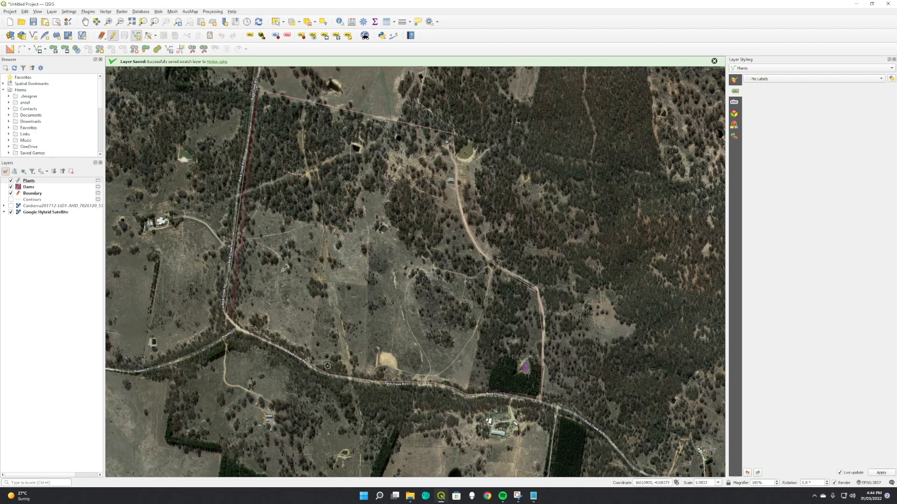
click(454, 379)
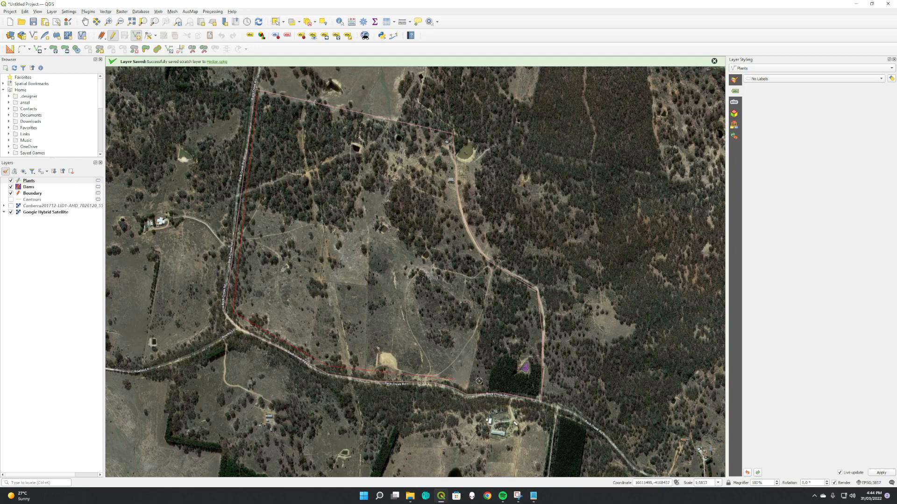
click(531, 391)
right_click(531, 391)
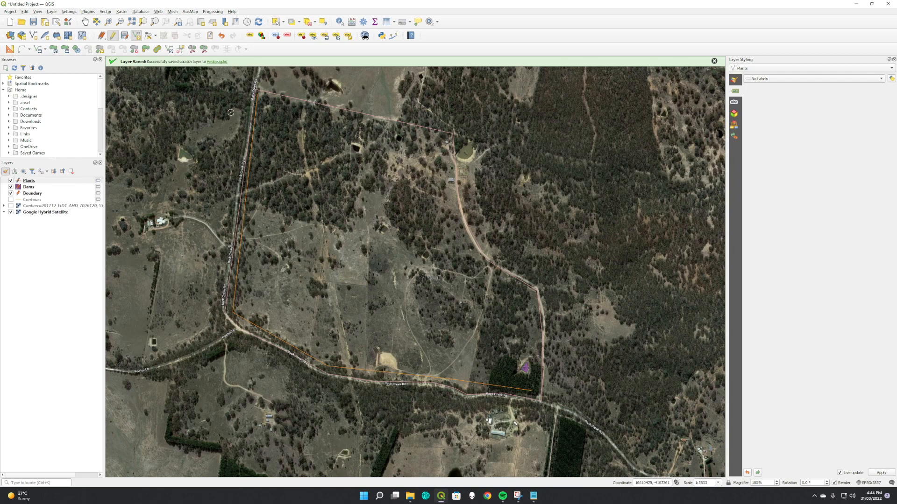
Look up the QChainage plugin in the plugin manager and check its installation details.
click(88, 12)
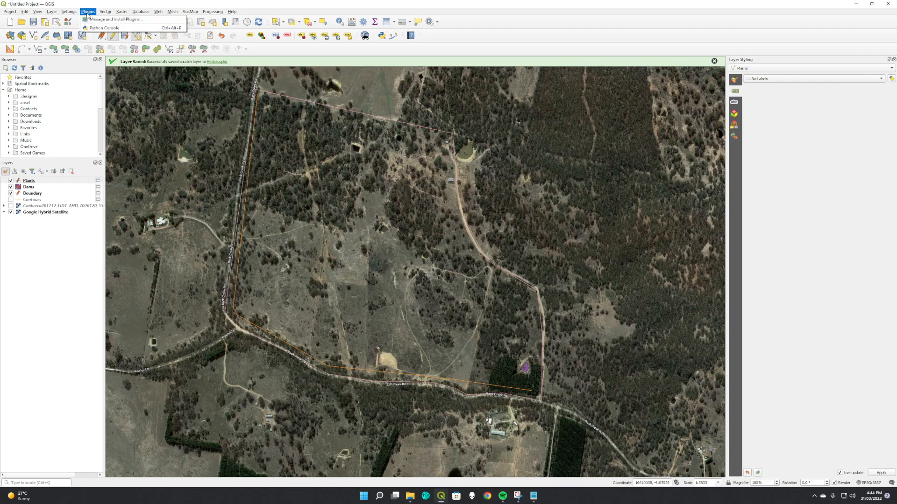
key(Escape)
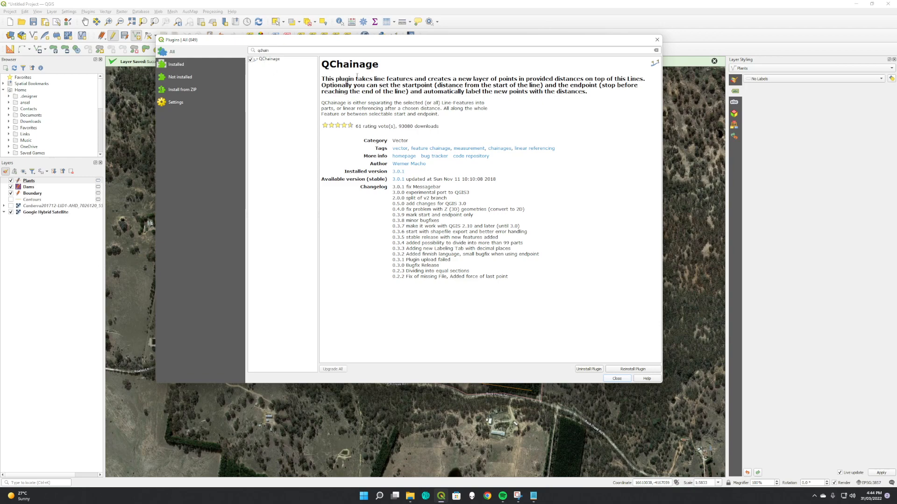
click(616, 379)
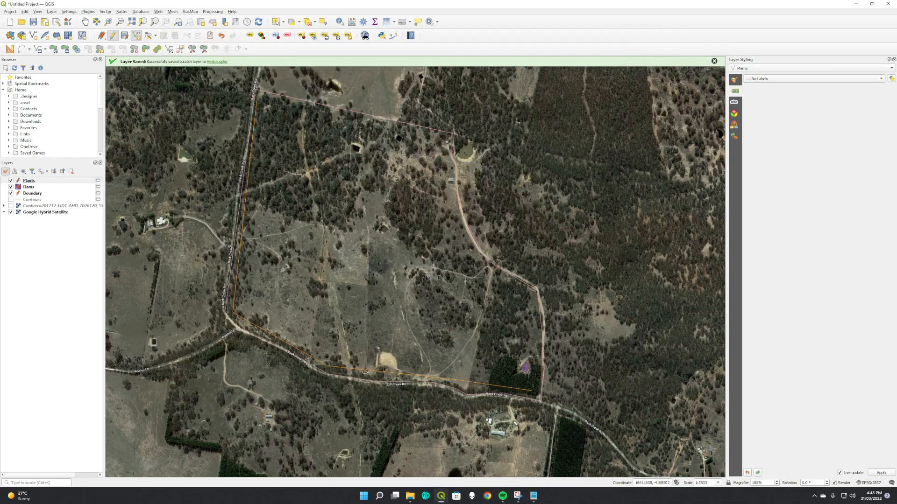
Run QChainage on the Plants layer to generate points every 5 meters in an output layer named Hedge.
click(103, 13)
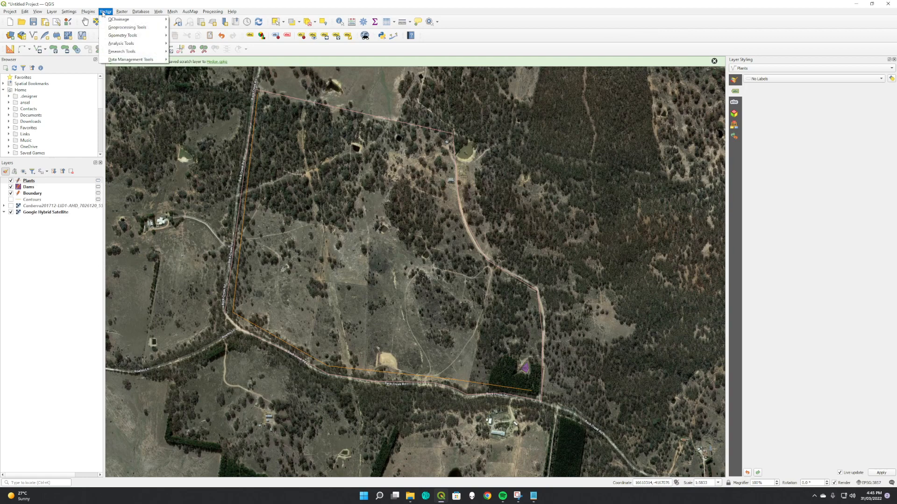
mouse_move(107, 20)
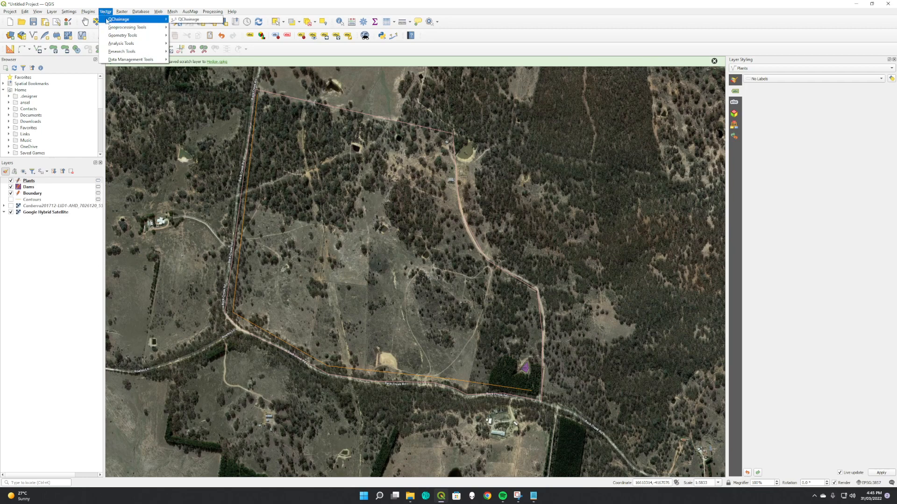
click(179, 20)
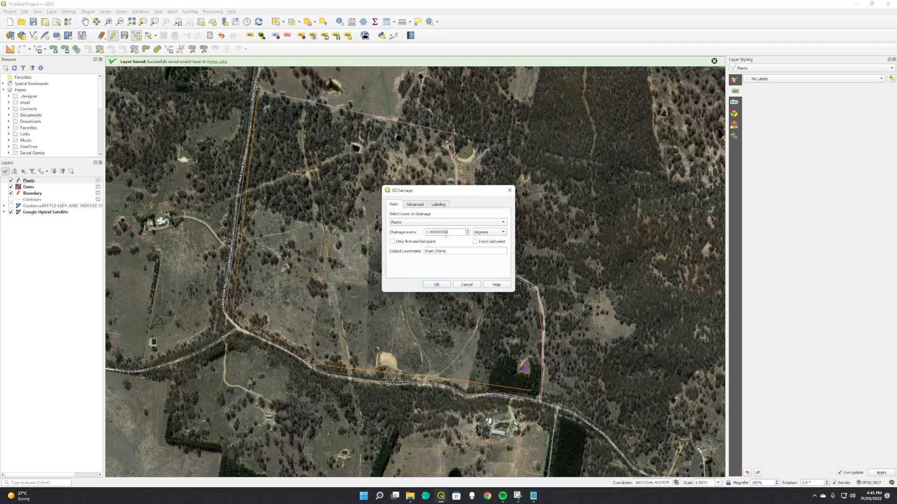
click(494, 232)
click(488, 190)
double_click(463, 233)
text(5)
double_click(452, 251)
text(Hedge)
click(437, 284)
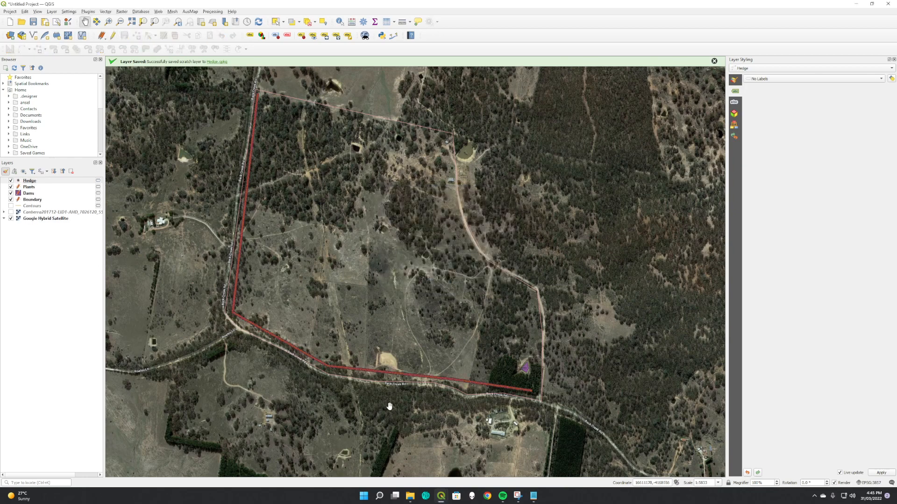
Set the Hedge layer's marker size to 5, measured in Meters at Scale.
scroll(372, 372, up, 1)
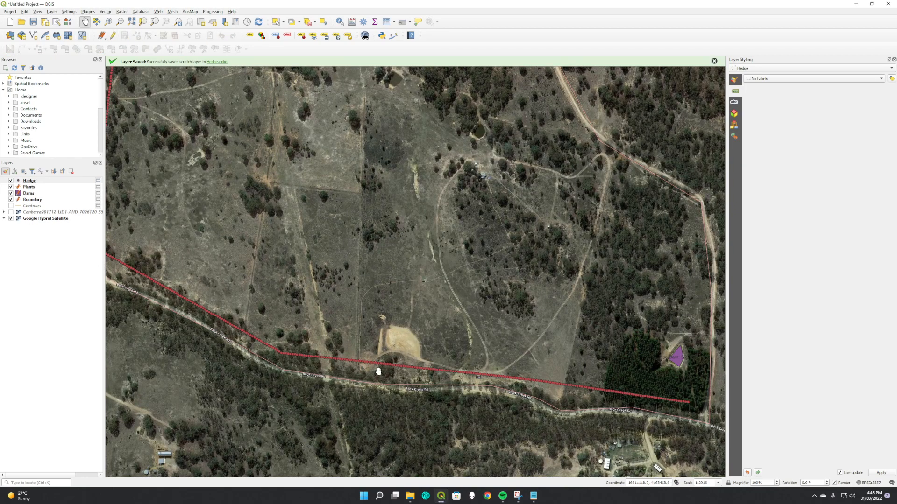
scroll(374, 372, up, 2)
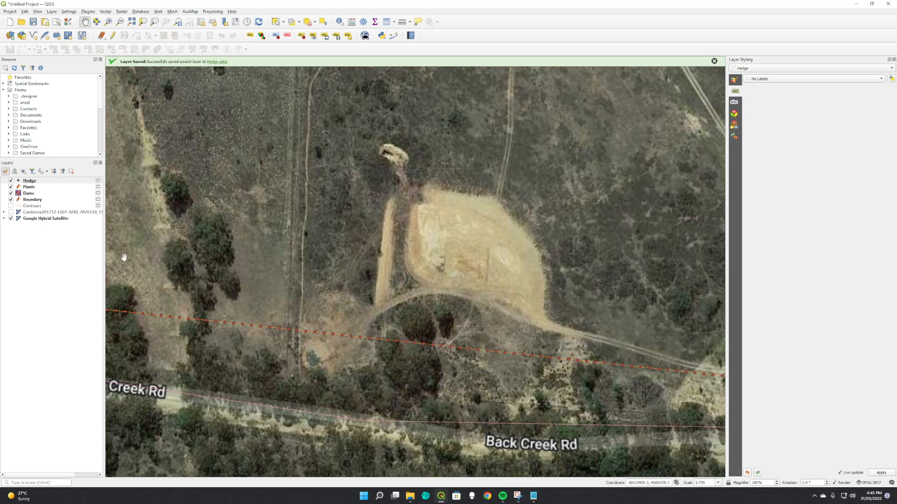
click(41, 182)
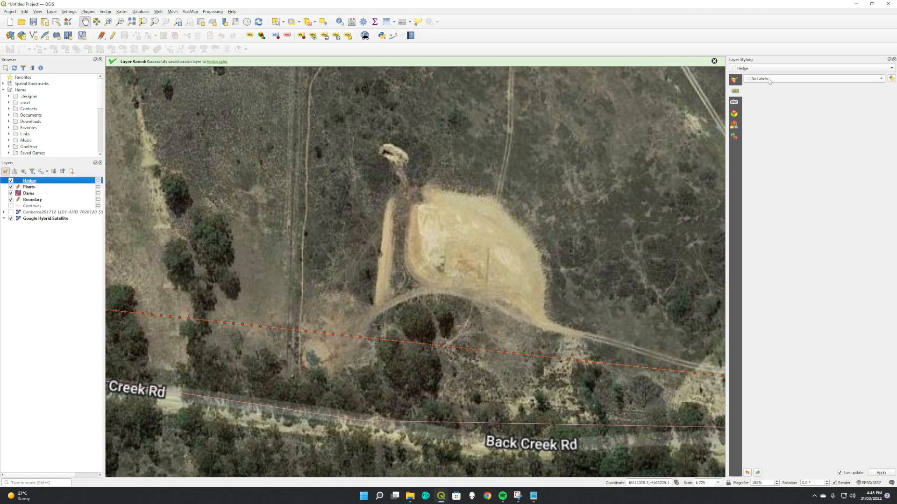
click(736, 82)
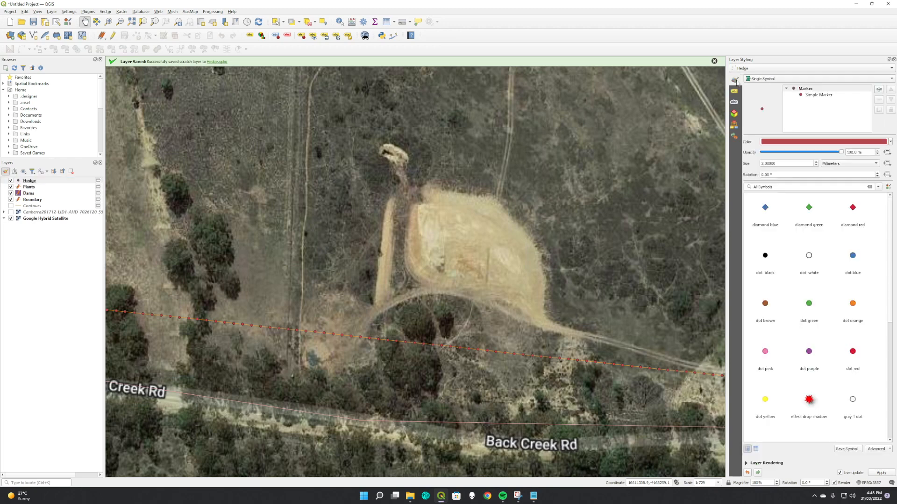
click(855, 164)
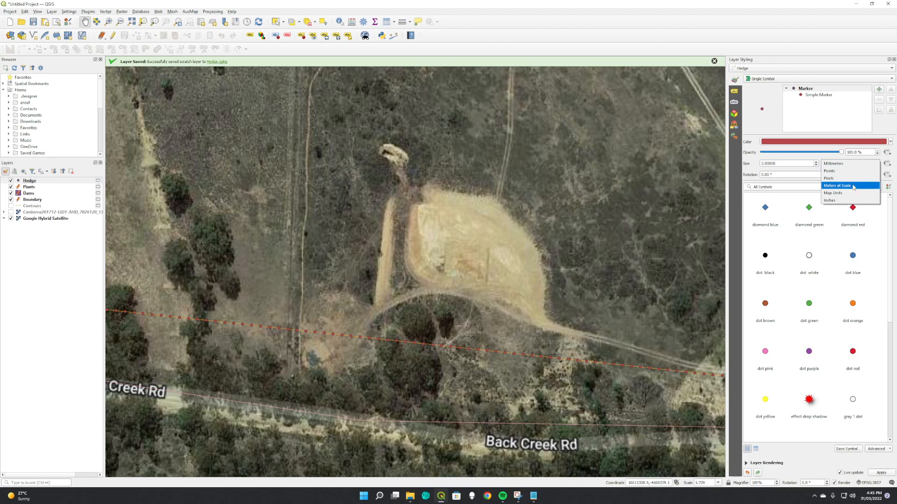
click(853, 185)
drag(794, 163, 738, 161)
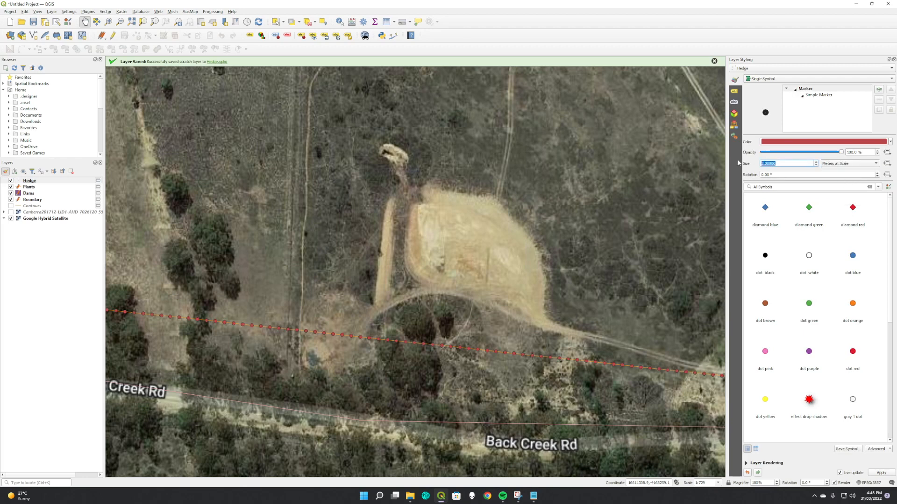
text(5)
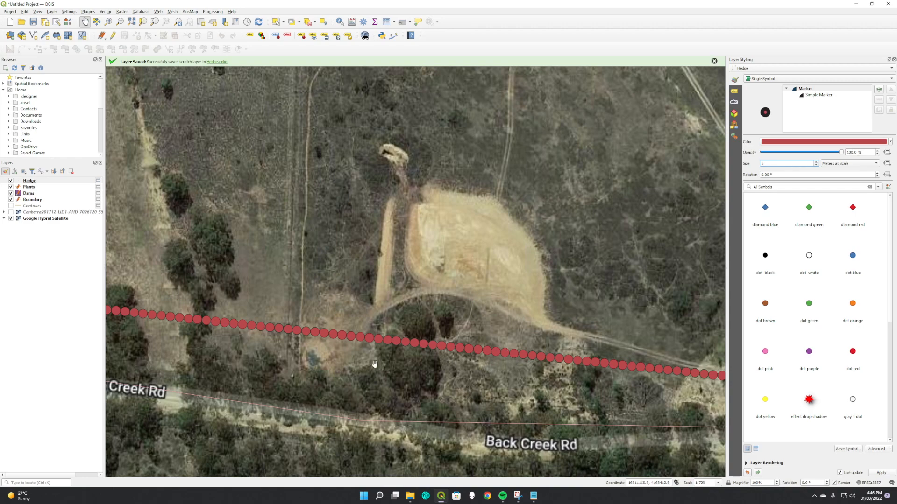
Make the Hedge layer permanent as a GeoPackage named Hedge2 with FID fid_2, and show its feature count.
scroll(374, 364, down, 2)
scroll(374, 364, down, 1)
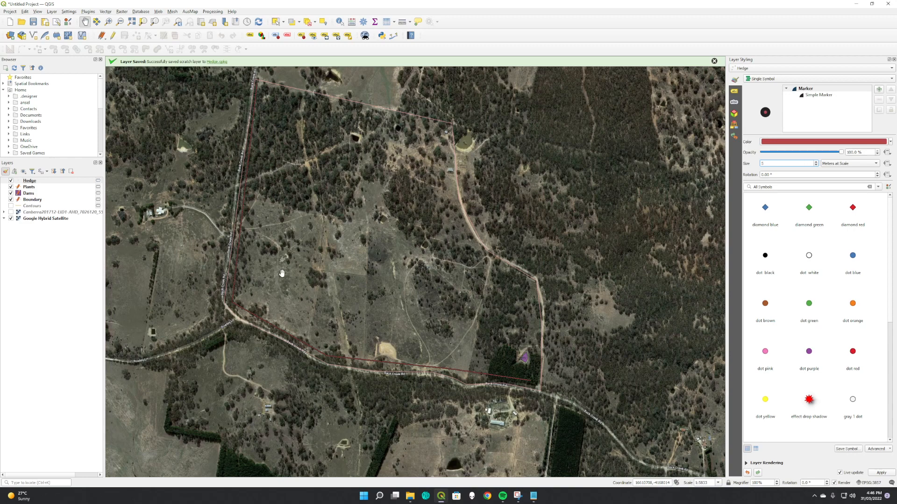
click(74, 181)
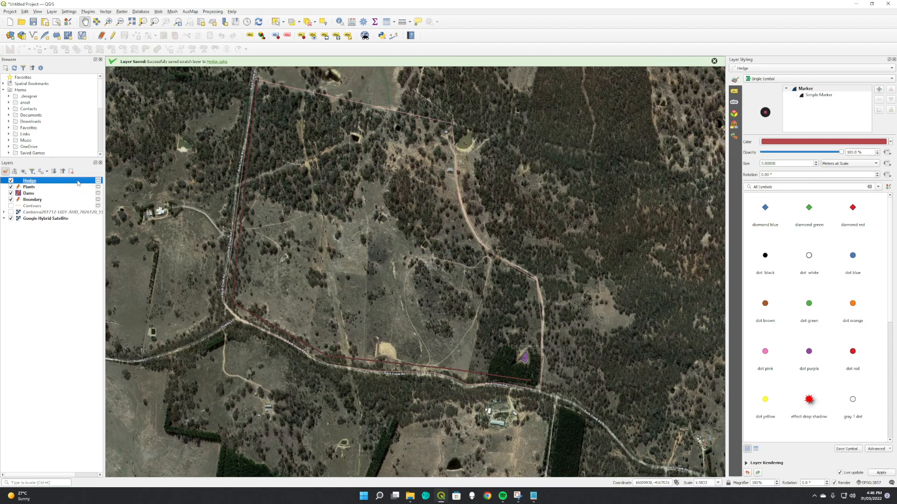
right_click(78, 181)
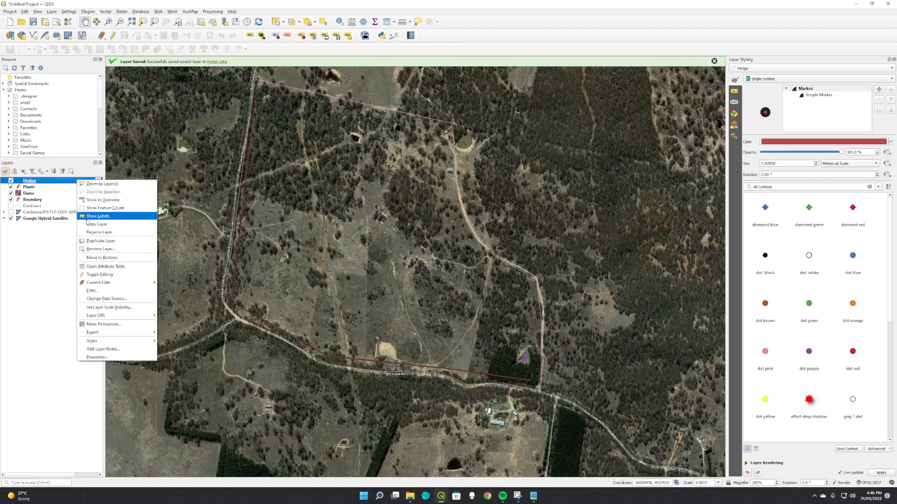
click(104, 324)
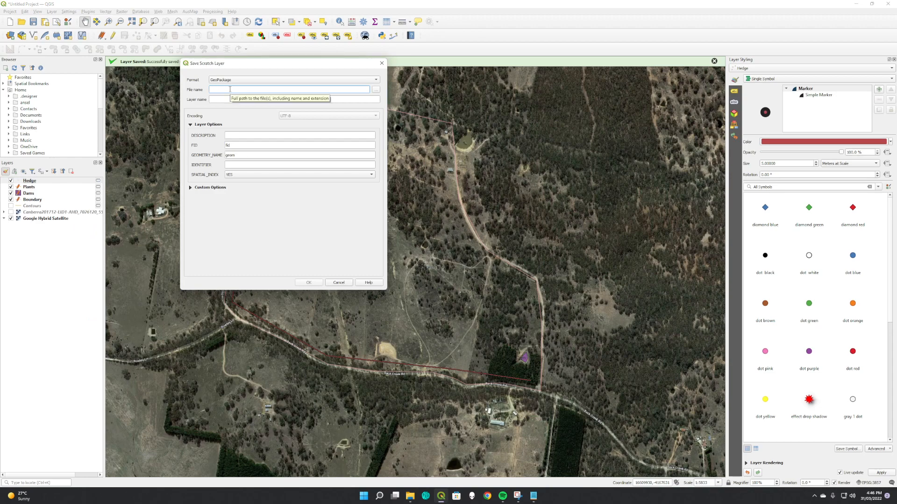
text(Hedge2)
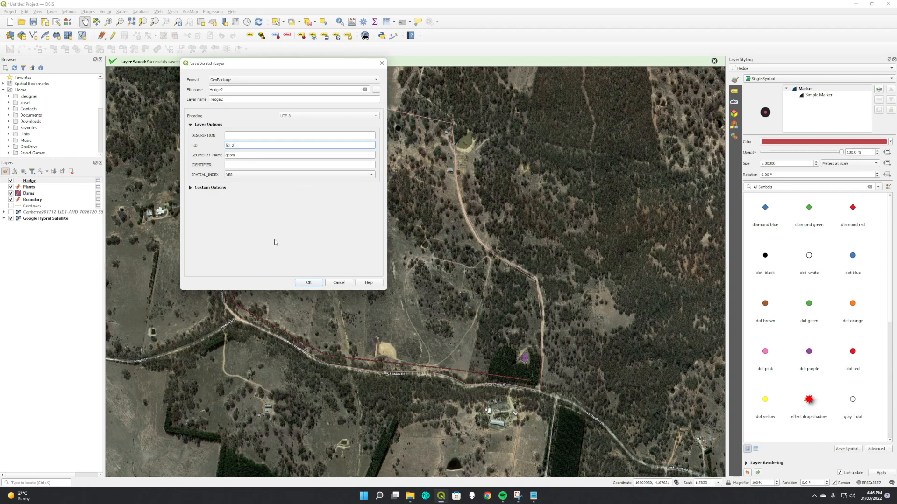
click(309, 283)
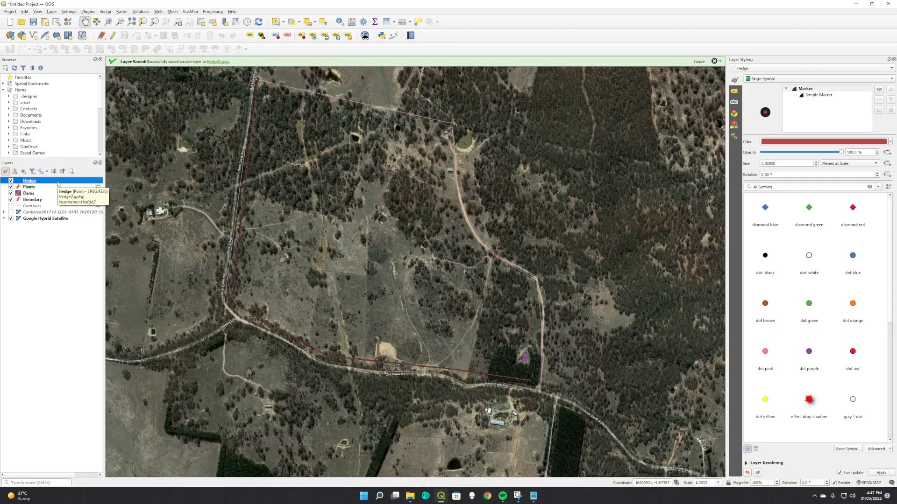
right_click(61, 182)
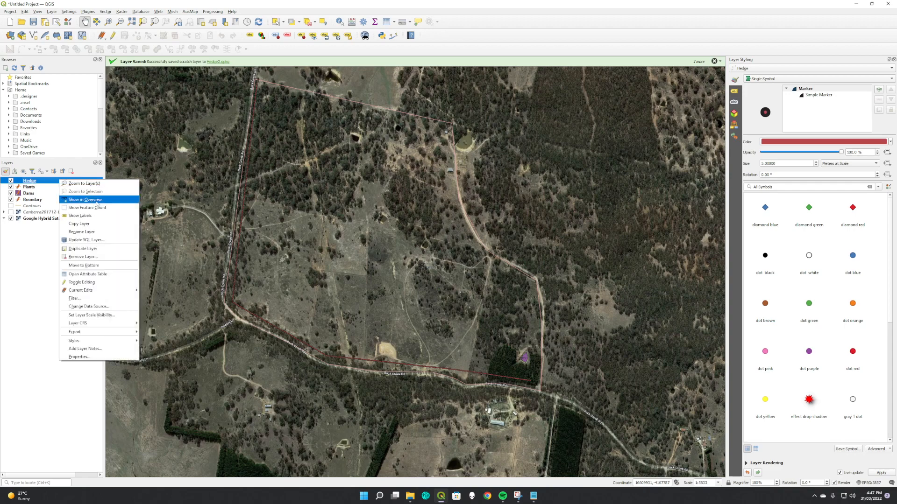
click(107, 211)
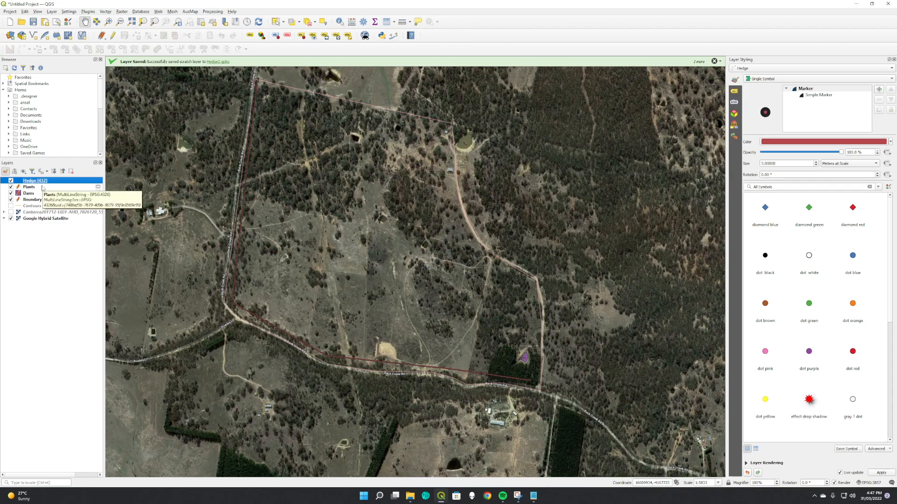
Add a layer group named Plants.
click(14, 172)
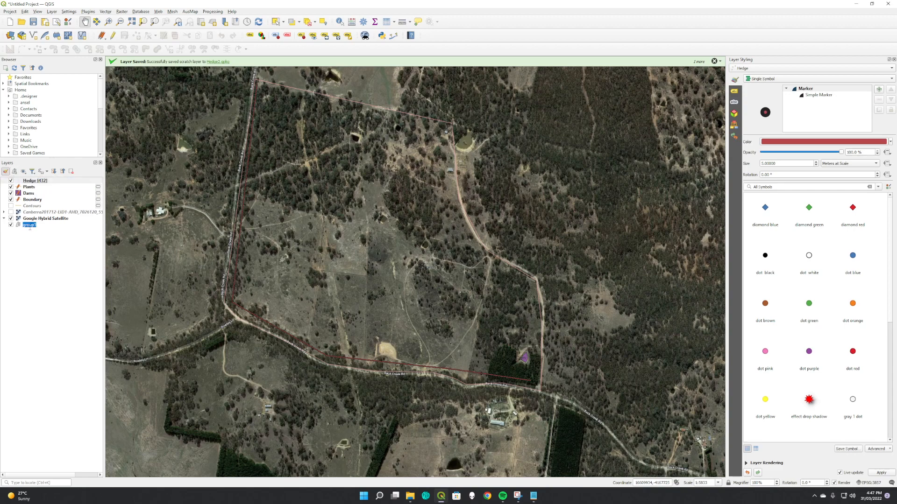
text(Plants)
key(Return)
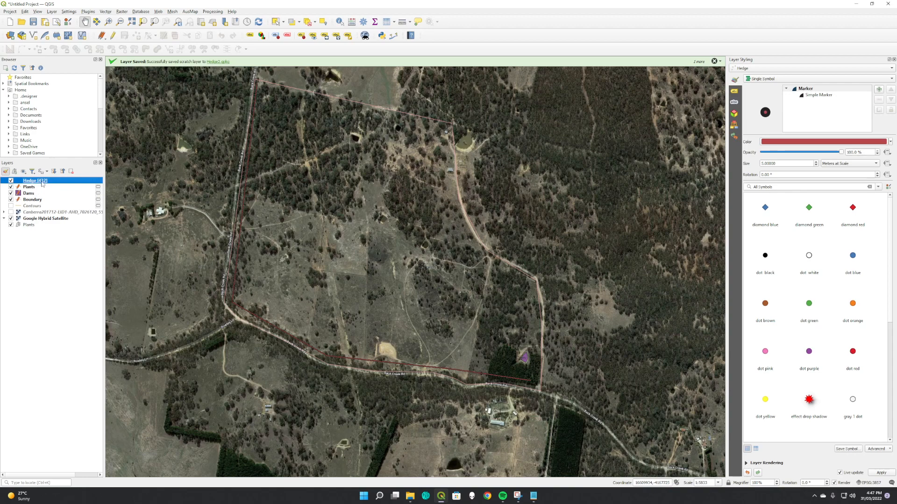
Put the Hedge layer inside the Plants group and move the group above all other layers.
drag(41, 181, 53, 222)
drag(55, 227, 55, 228)
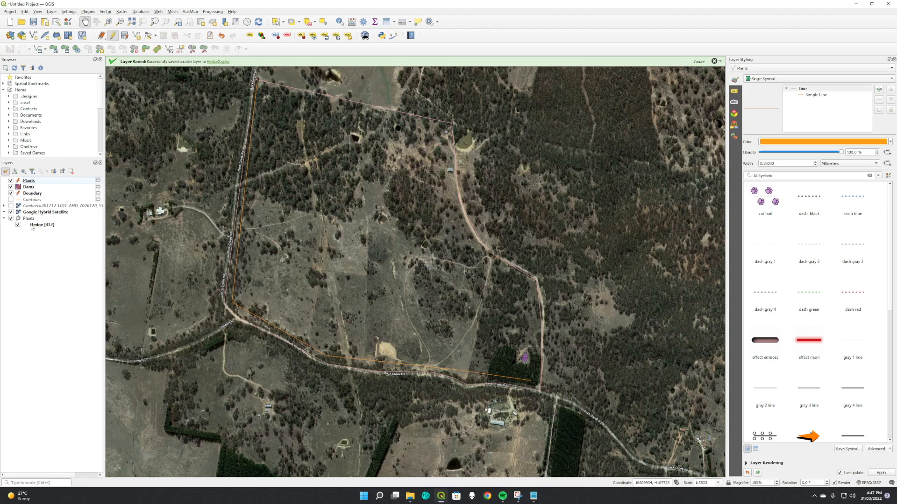
drag(29, 221, 29, 180)
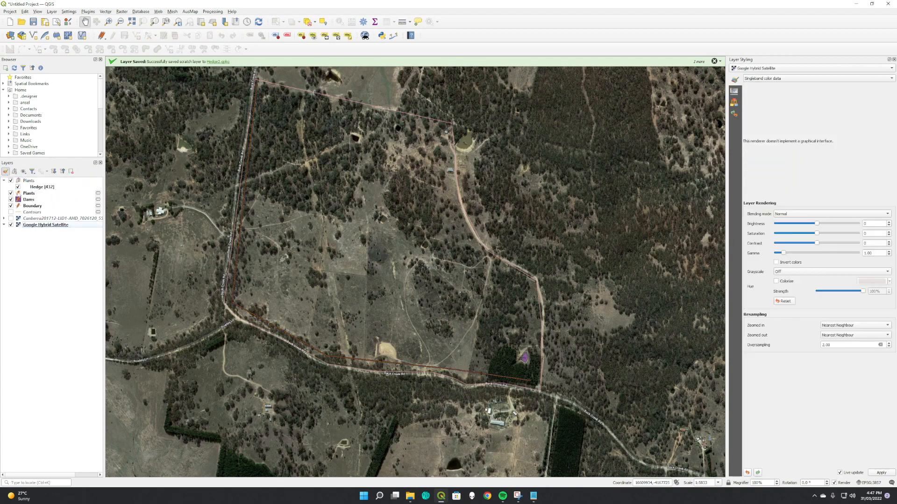
Turn the Plants group's visibility off and back on to check which map features it controls.
click(11, 180)
click(10, 180)
click(38, 181)
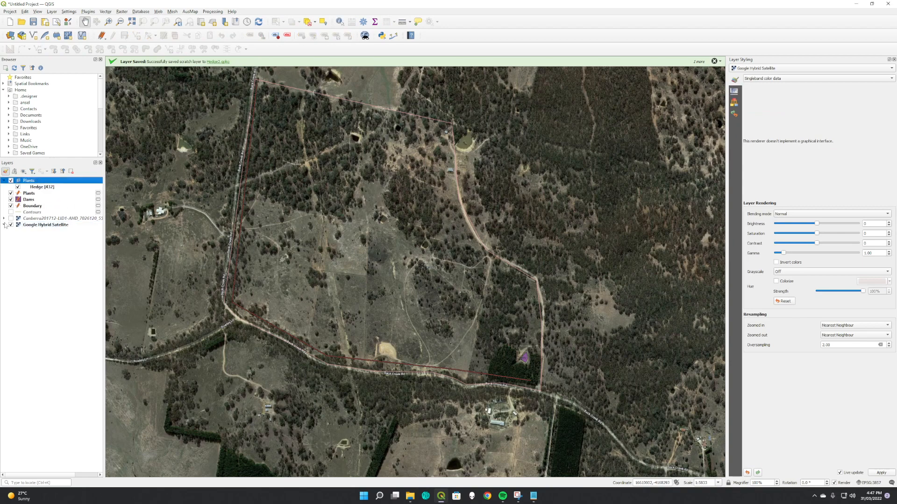
click(57, 35)
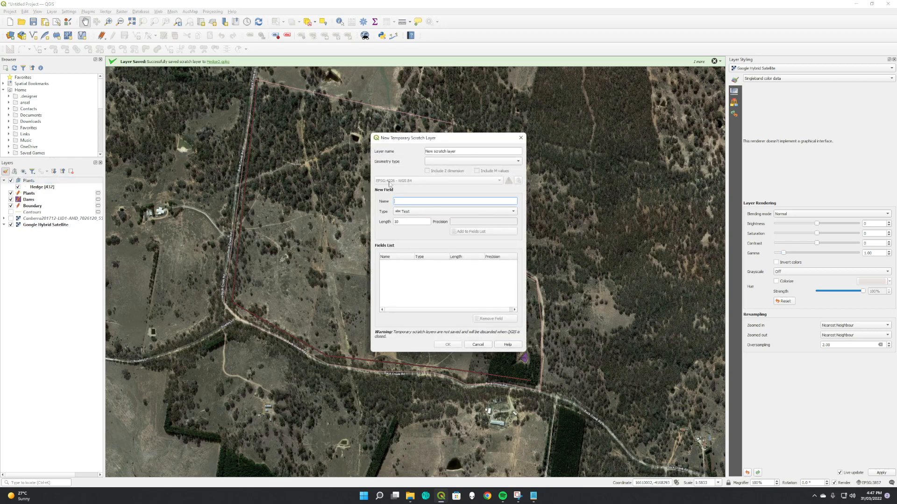
click(491, 162)
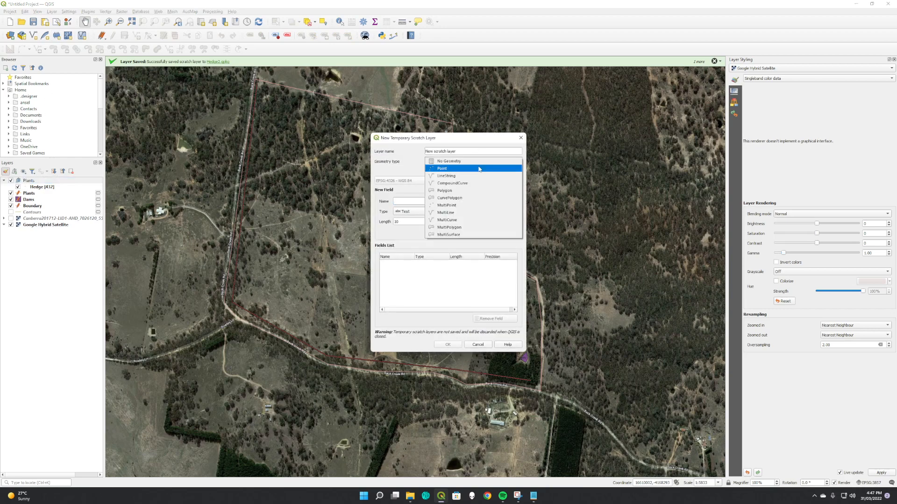
click(483, 347)
click(483, 346)
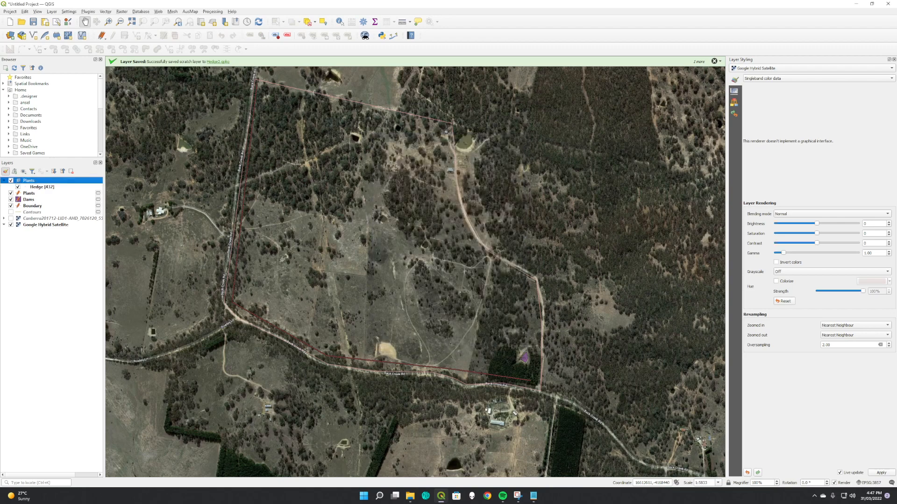